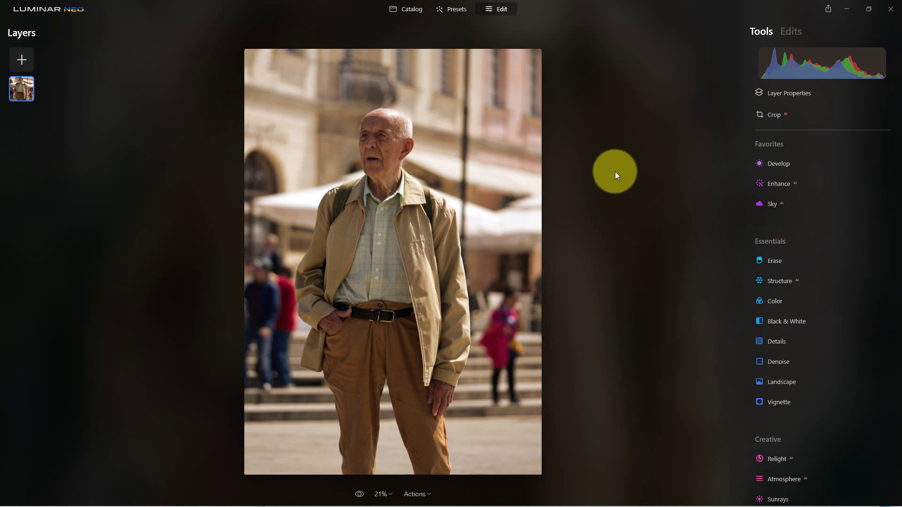
Step: Open Masking in the old man's Layer Properties and choose Portrait Background
left_click(792, 95)
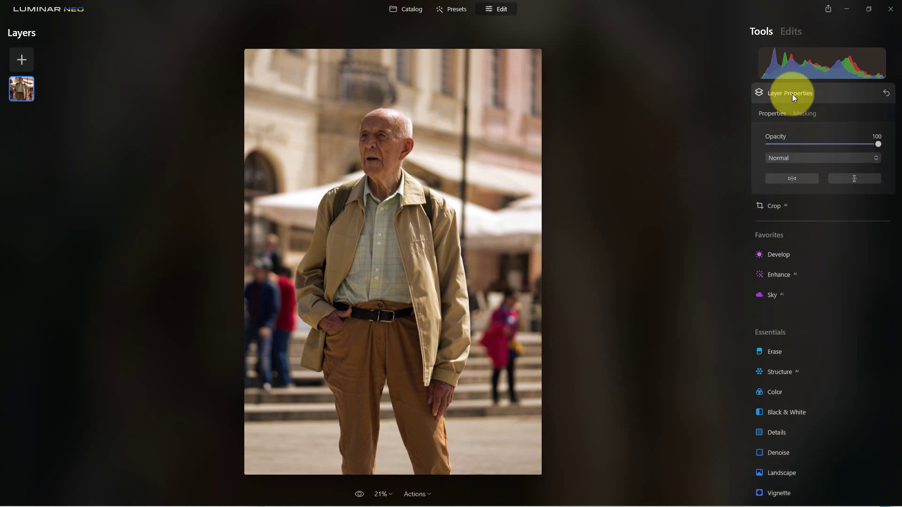
left_click(808, 114)
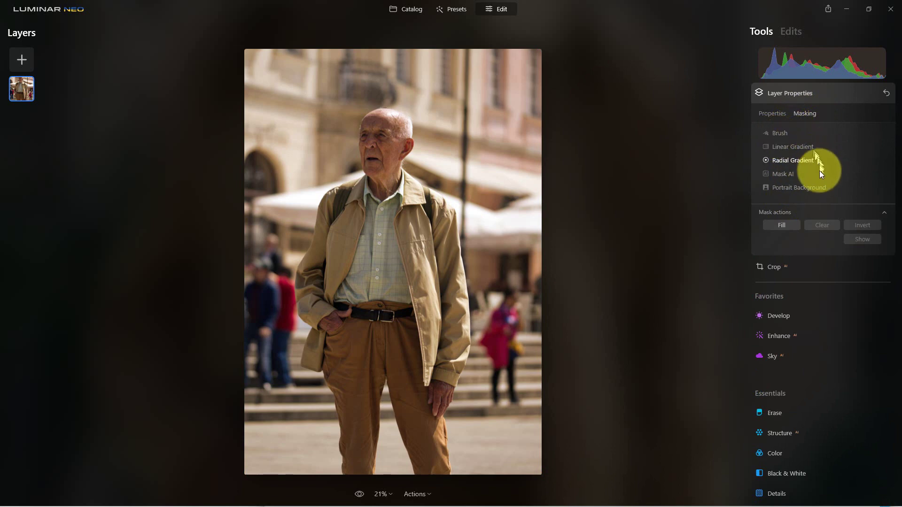
left_click(792, 175)
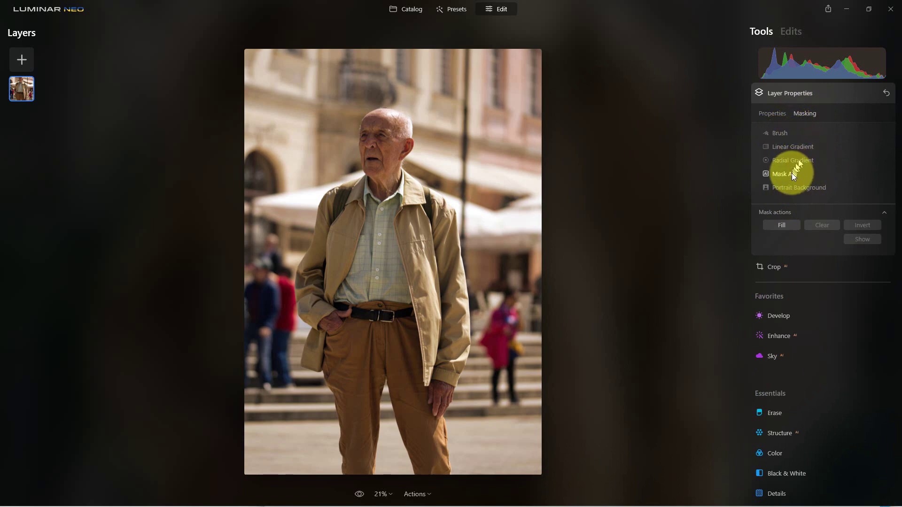
left_click(815, 195)
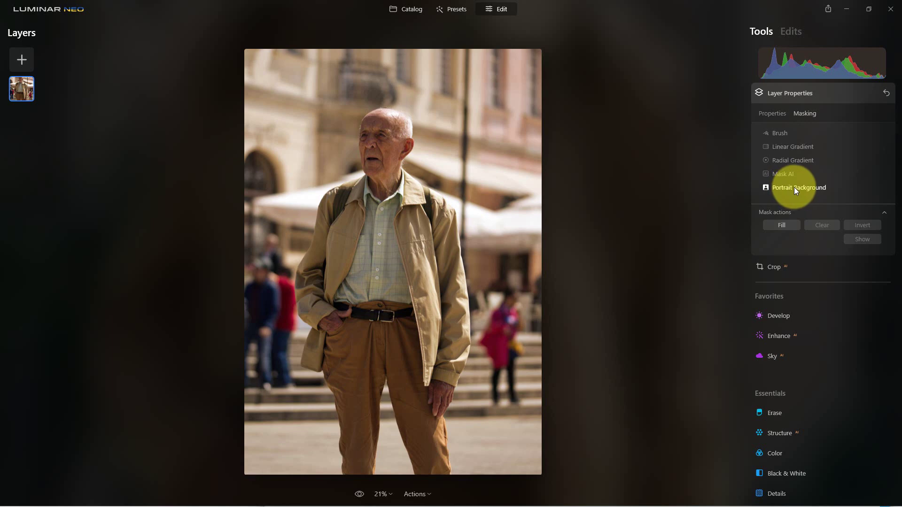
left_click(795, 187)
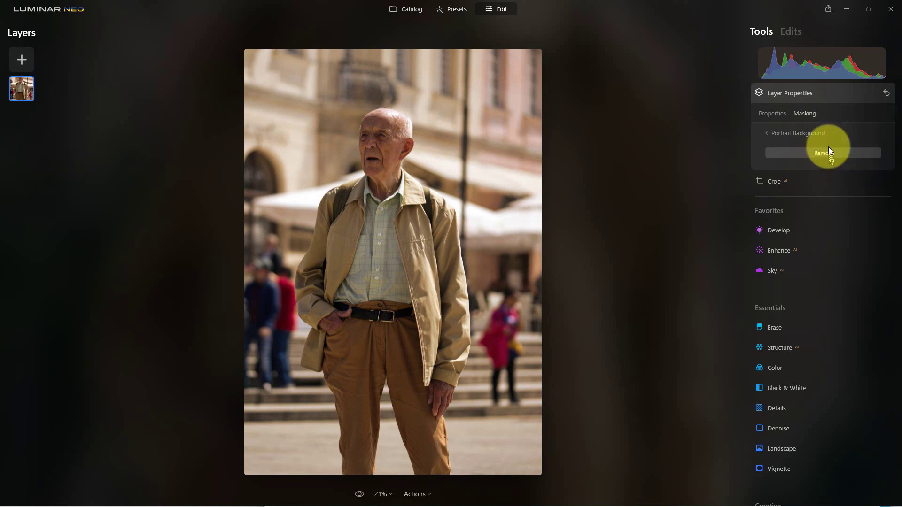
Step: Remove the background behind the old man, then return to the layer's masking options
left_click(828, 155)
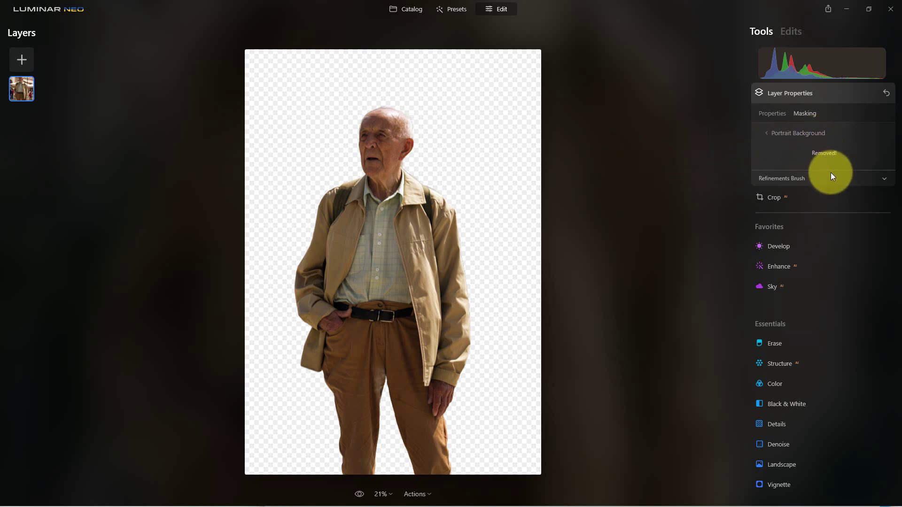
left_click(772, 113)
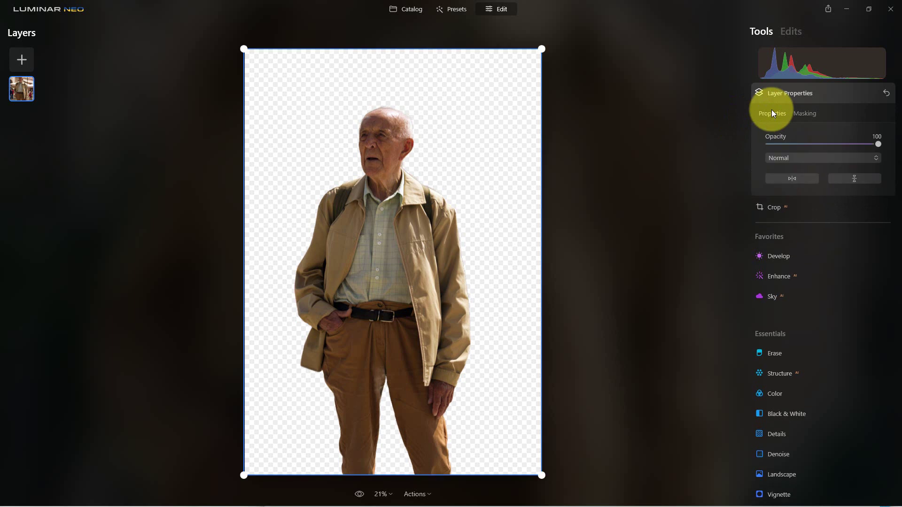
left_click(805, 114)
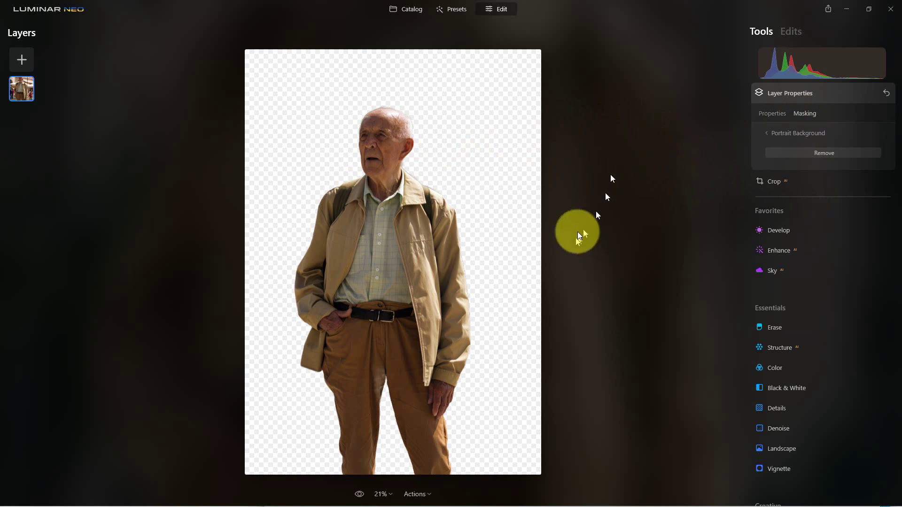
Step: Add the cobblestone street photo from My Images as a new layer
left_click(23, 57)
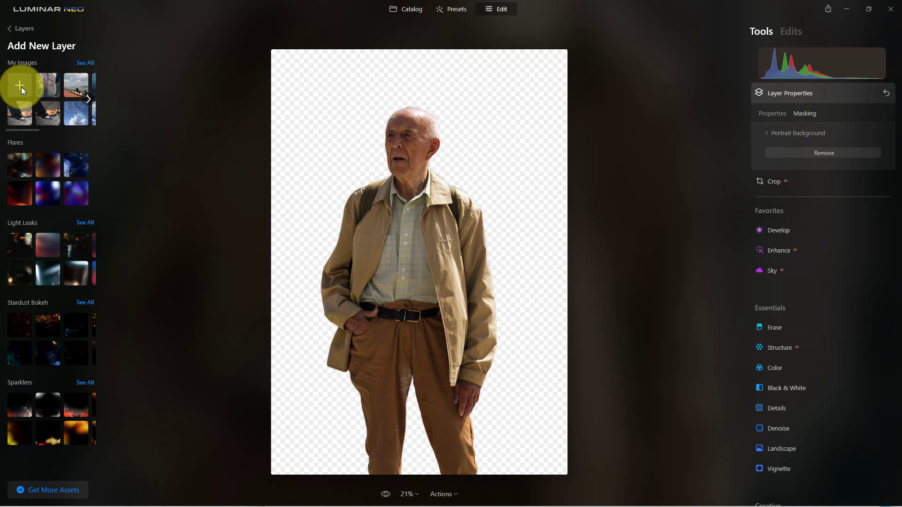
left_click(48, 85)
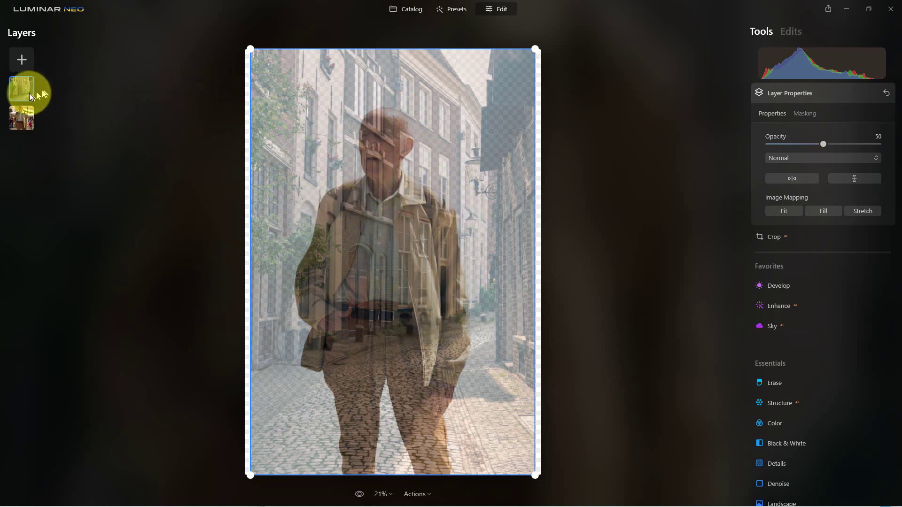
Step: Place the street layer below the portrait, enlarge it to fill the frame, and set opacity to 100
left_click_drag(20, 87, 21, 118)
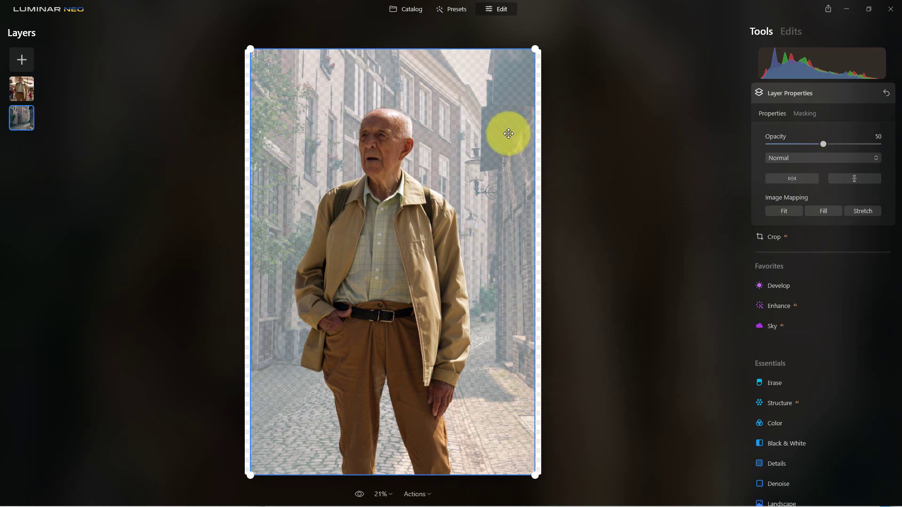
left_click_drag(509, 133, 503, 134)
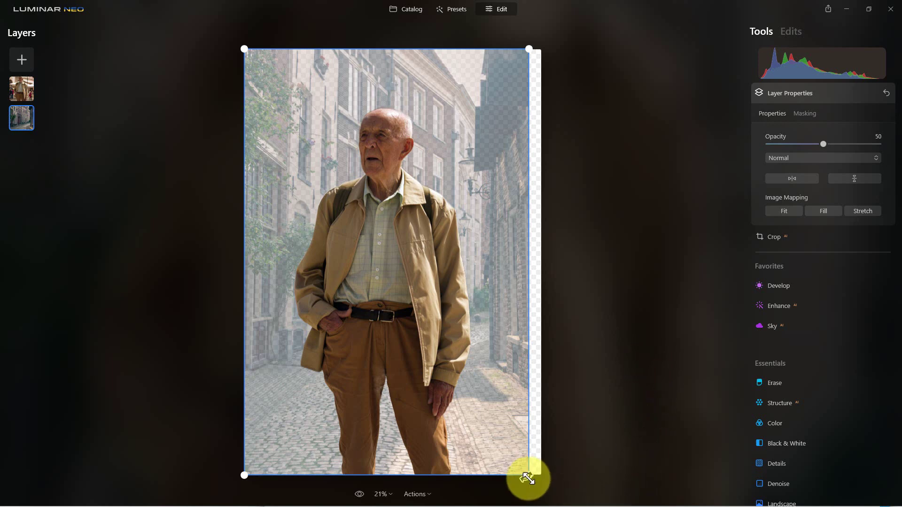
left_click_drag(529, 476, 542, 478)
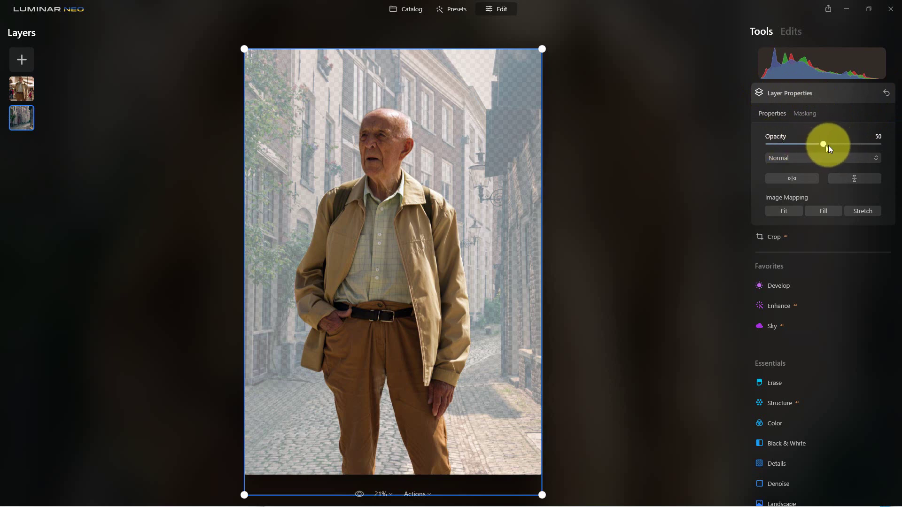
left_click_drag(829, 149, 880, 144)
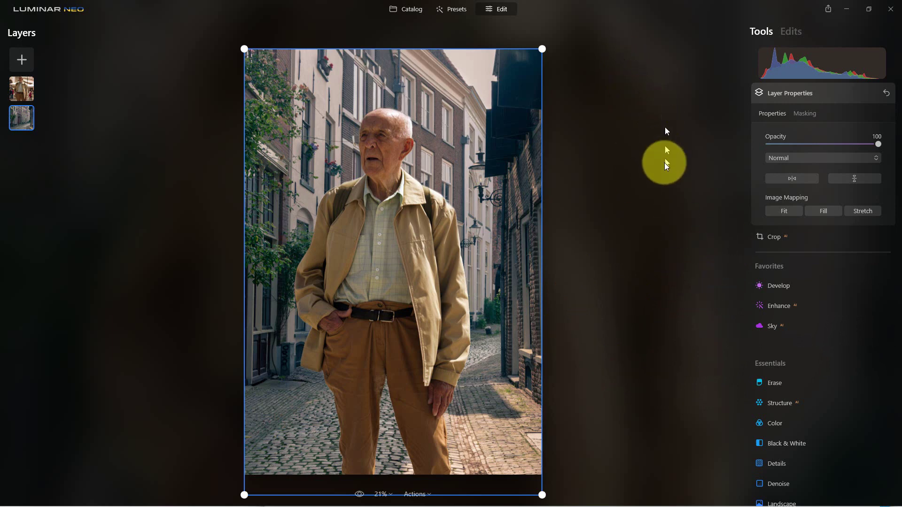
left_click(26, 89)
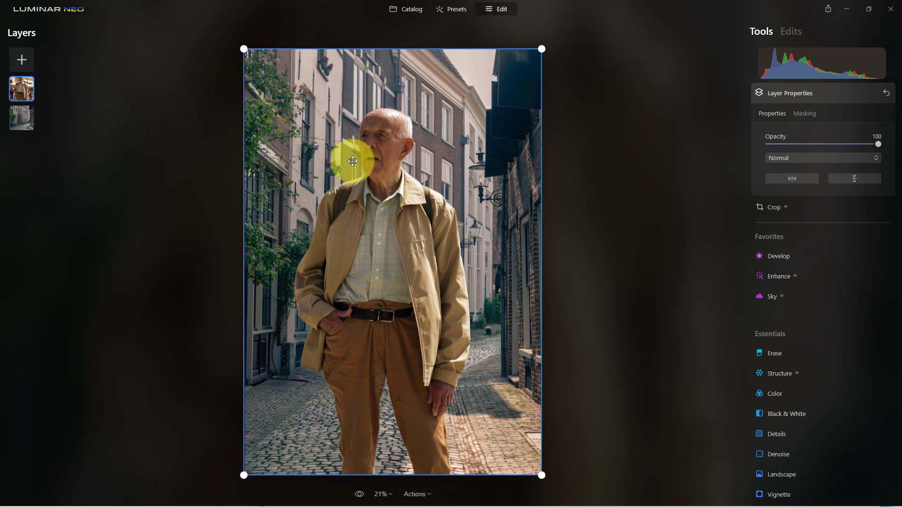
left_click(28, 123)
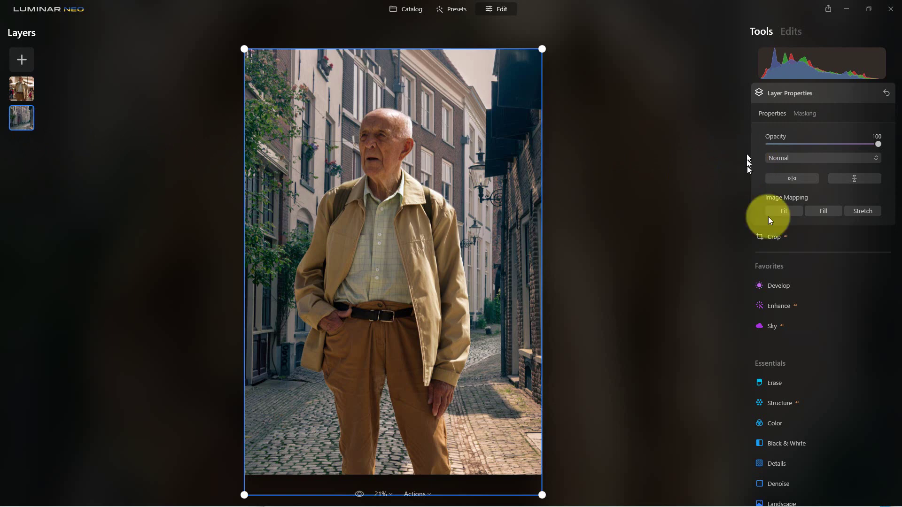
scroll(837, 357, "down", 3)
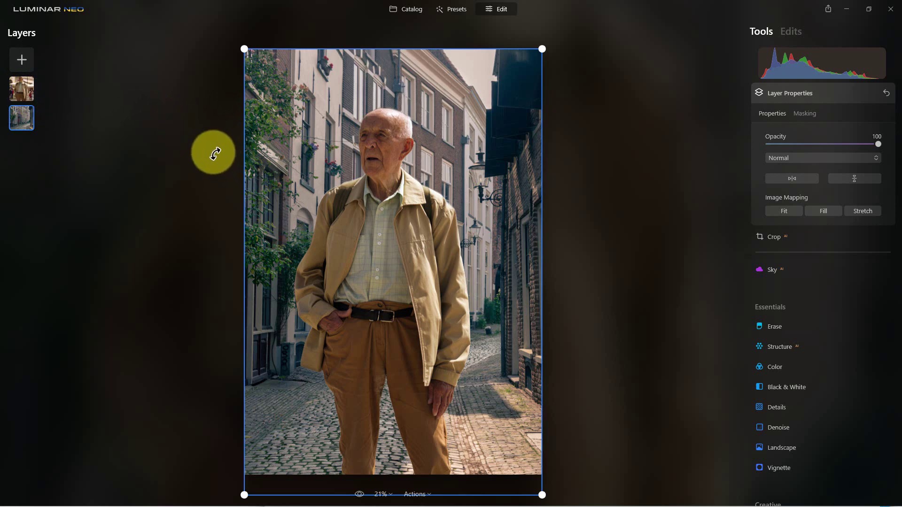
scroll(856, 263, "down", 10)
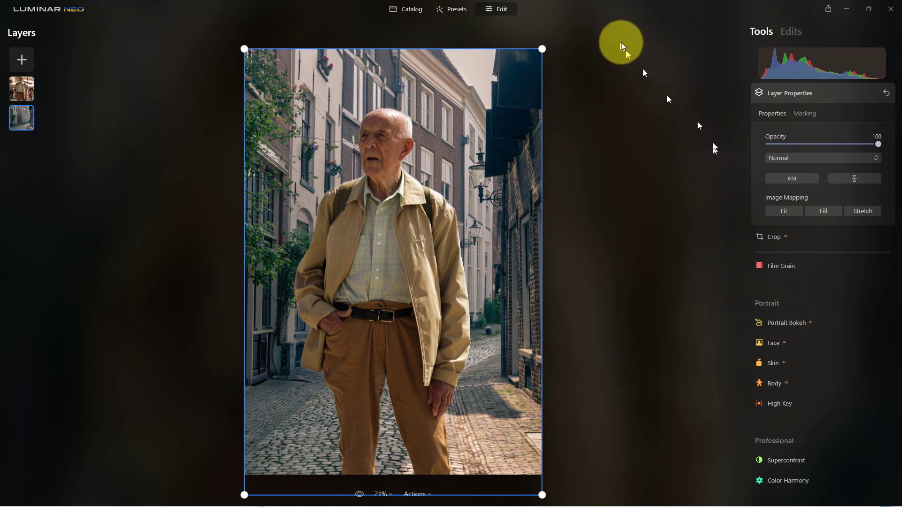
Step: Open the couple walking down the shopping street photo from the Catalog in Edit
left_click(407, 11)
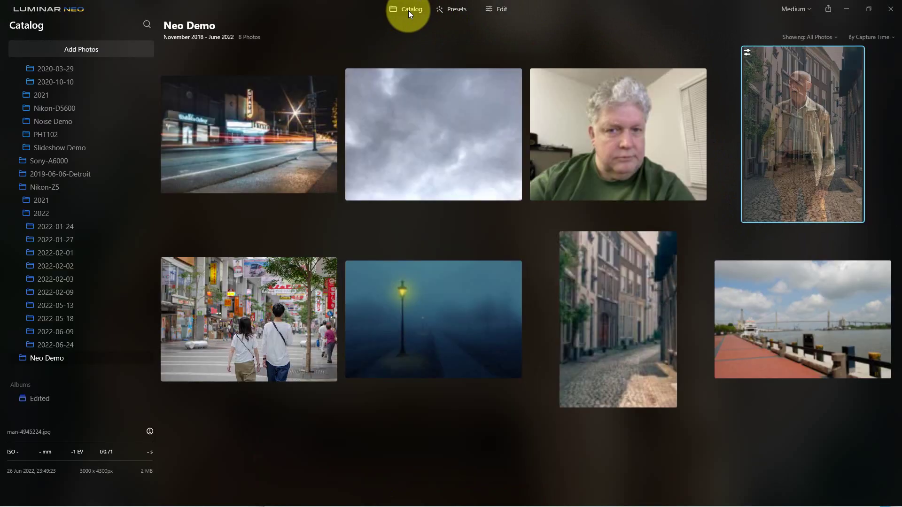
double_click(267, 308)
key("e")
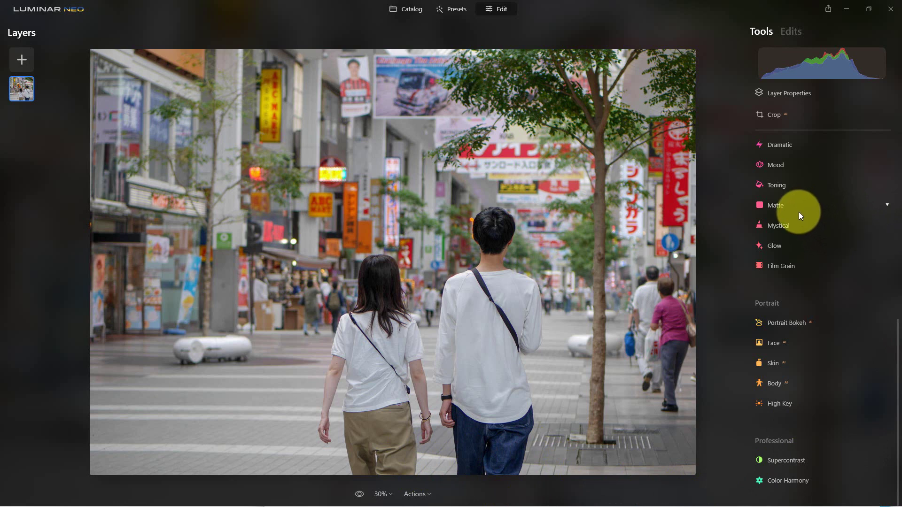
Step: Apply Portrait Background removal to cut the walking couple out of the shopping street
left_click(789, 96)
left_click(812, 116)
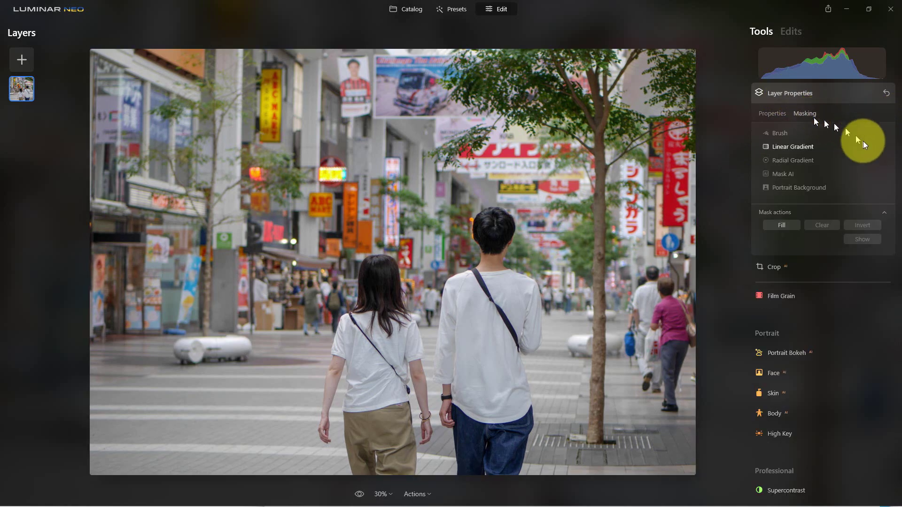
left_click(806, 188)
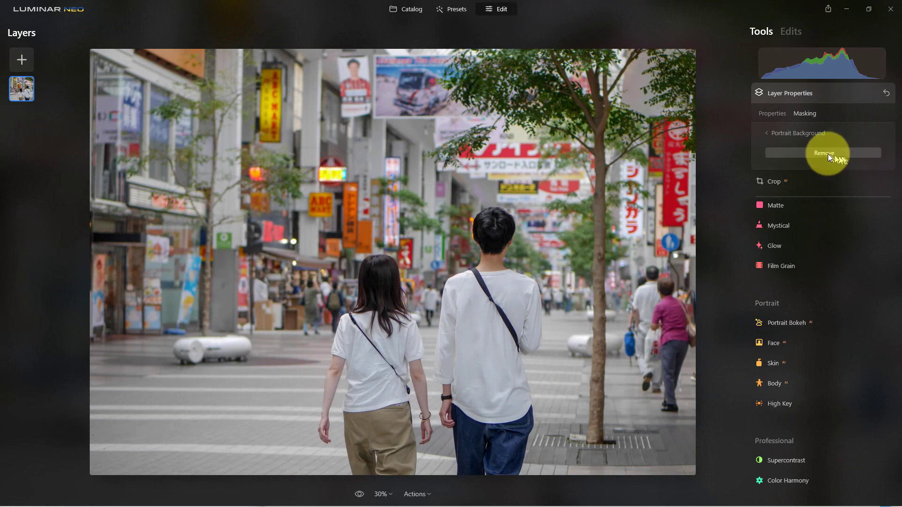
left_click(828, 154)
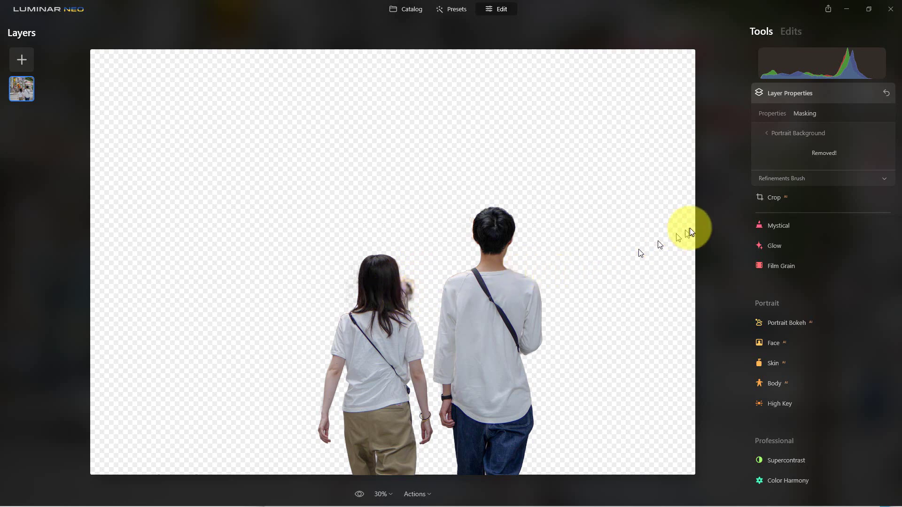
Step: Set the Refinement Brush to Background and paint out the stray patch beside the woman's hair
left_click(787, 178)
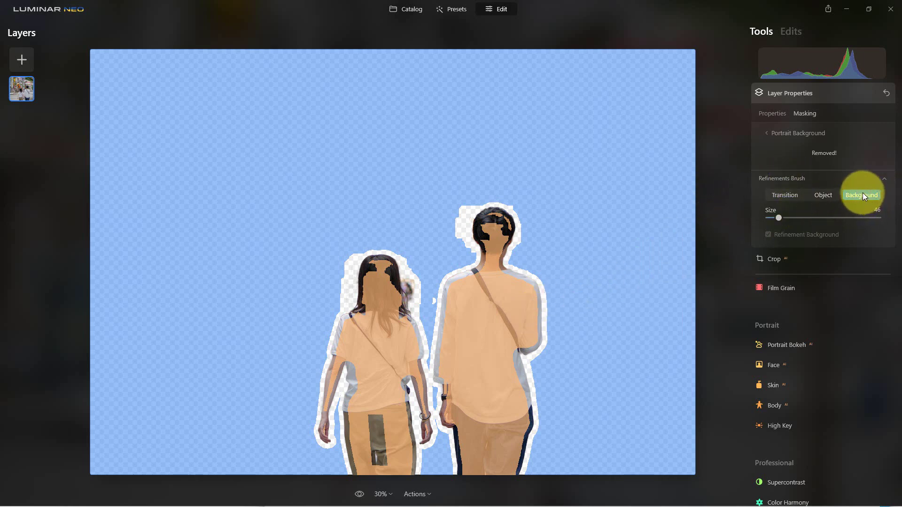
left_click(823, 196)
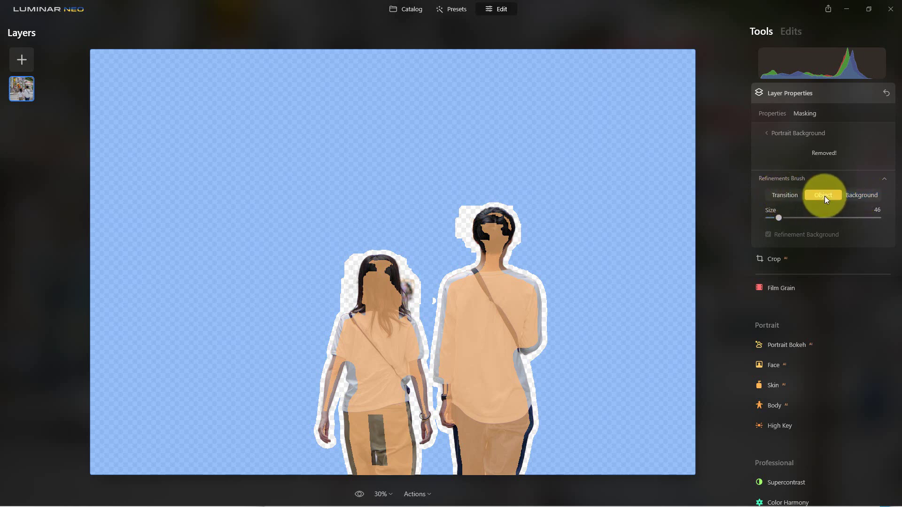
left_click(788, 194)
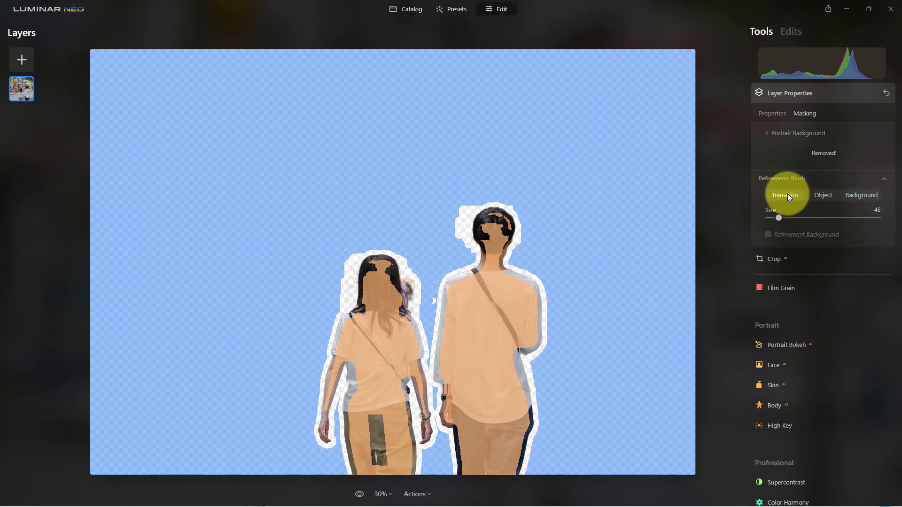
left_click(819, 196)
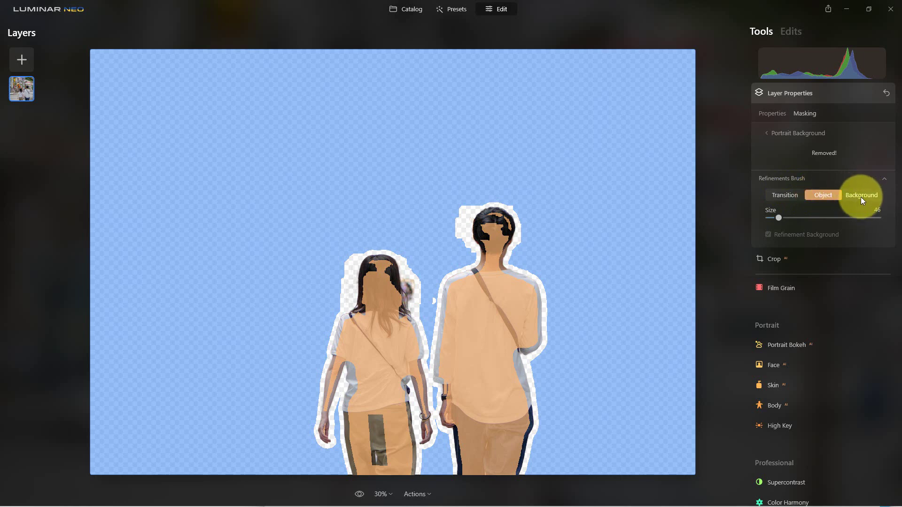
left_click(790, 199)
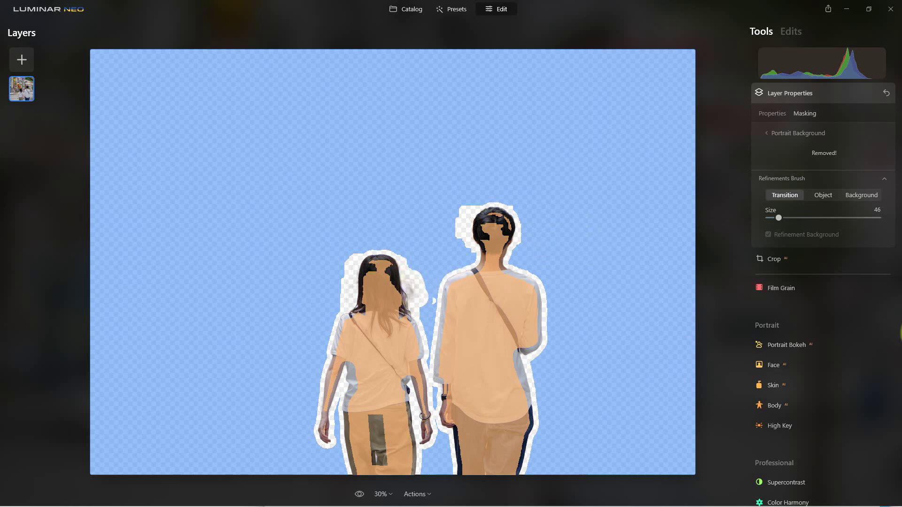
left_click(864, 195)
mouse_move(416, 272)
left_mouse_down()
mouse_move(424, 298)
mouse_move(430, 240)
left_mouse_up()
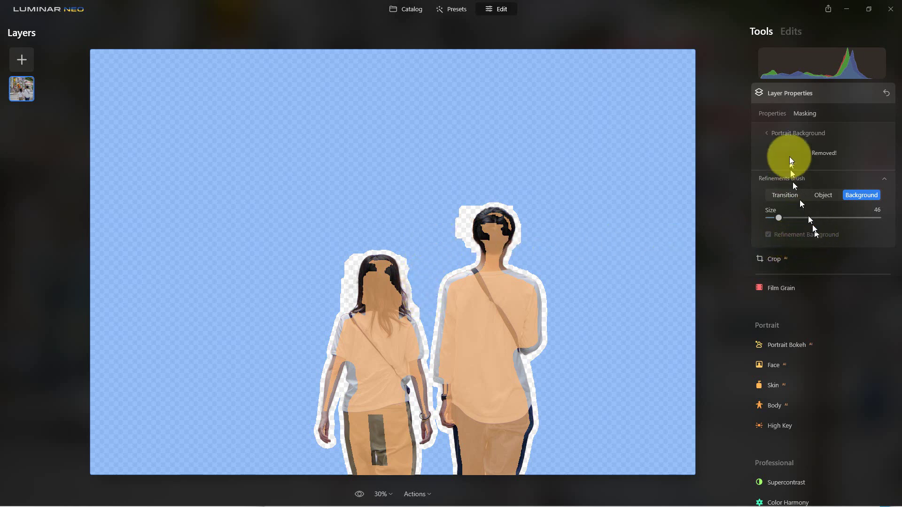
Step: Add the harbour and bridge photo from My Images as a new layer
left_click(773, 113)
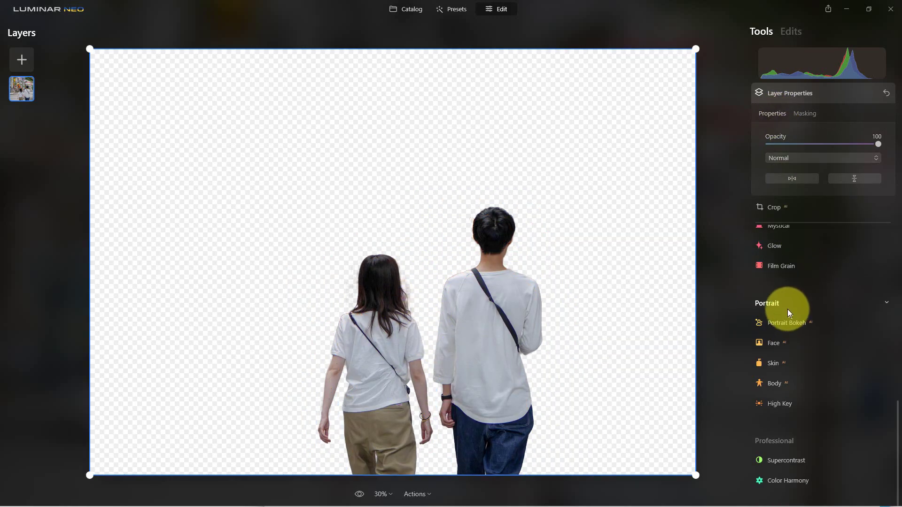
left_click(16, 56)
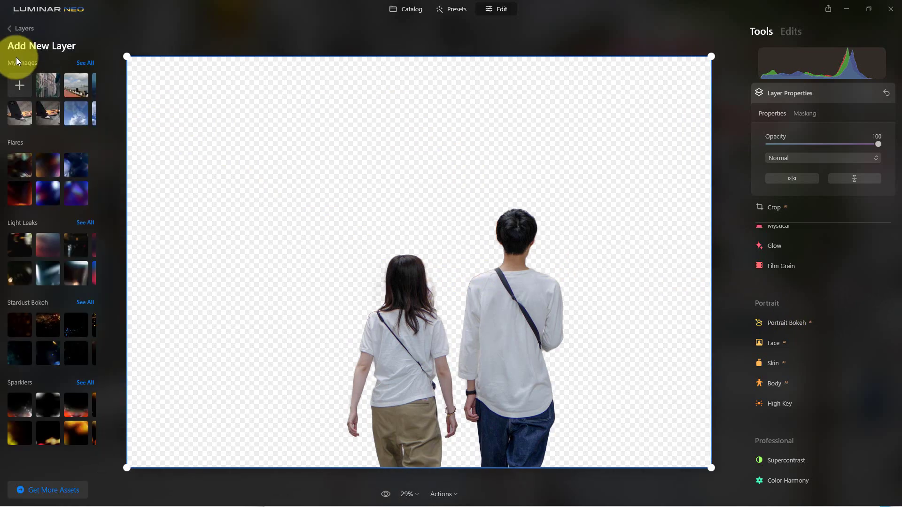
left_click(77, 83)
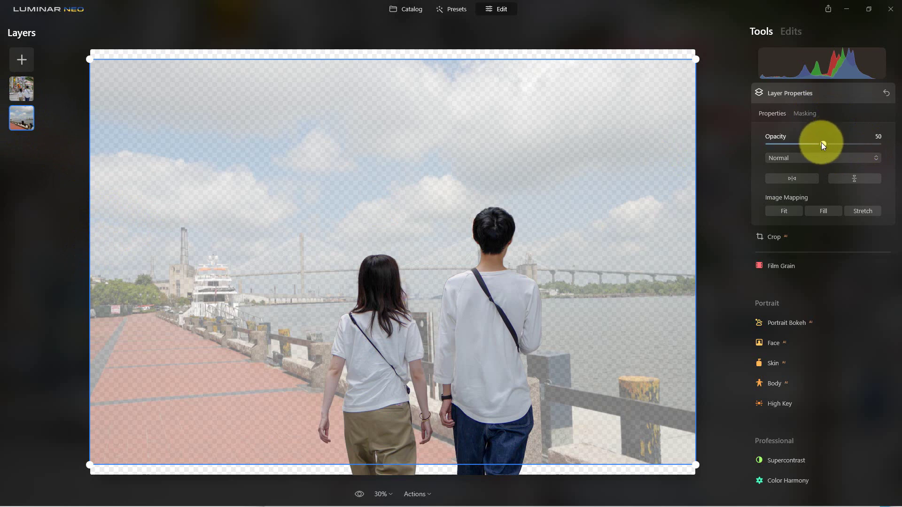
Step: Set the harbour layer to 100 opacity and enlarge it to fill the frame
left_click_drag(822, 144, 898, 142)
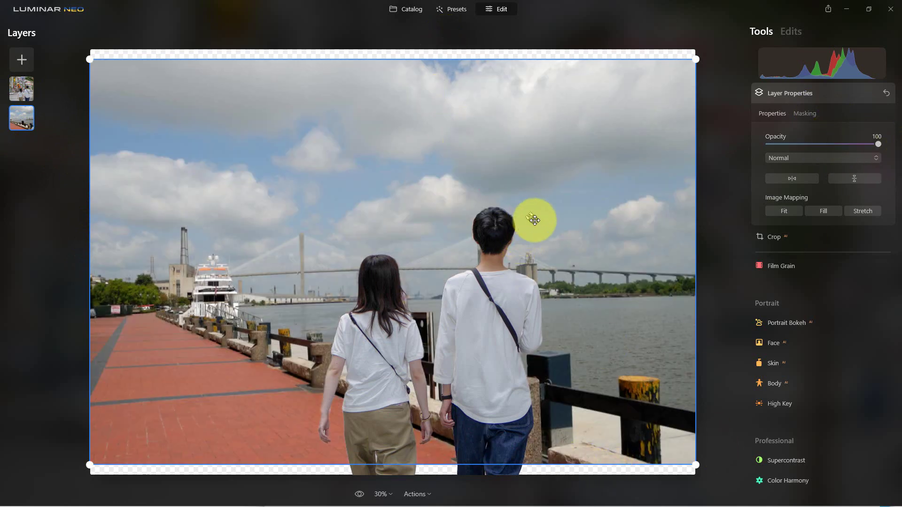
left_click_drag(533, 218, 534, 216)
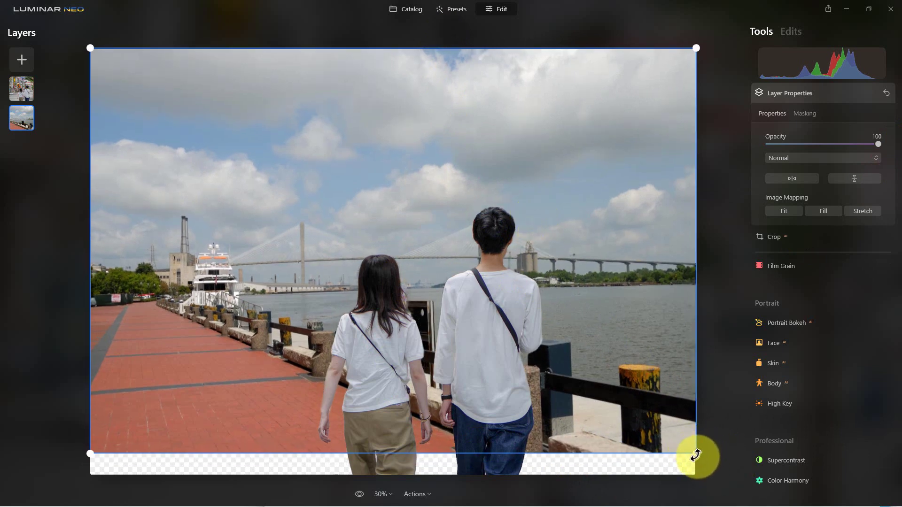
left_click_drag(696, 451, 735, 479)
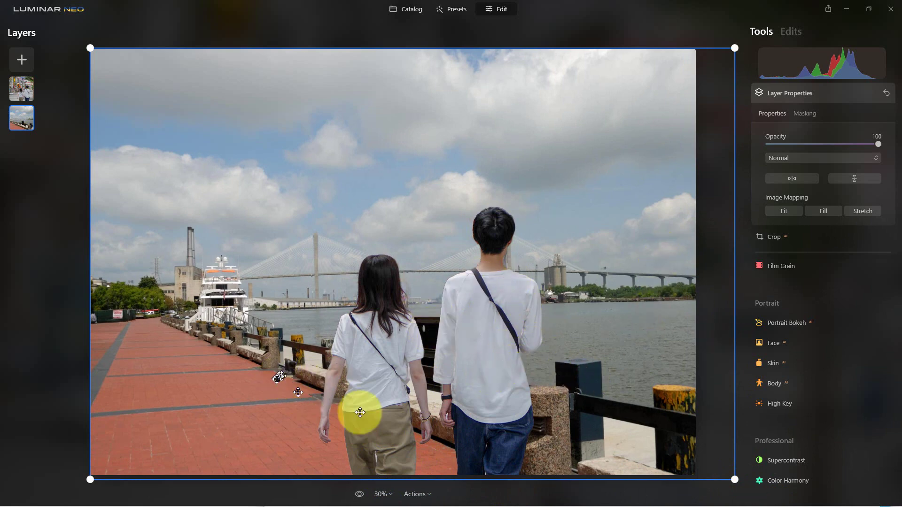
Step: Drag the couple layer left onto the brick promenade, then select the harbour layer
left_click(25, 88)
left_click_drag(453, 209, 275, 214)
left_click_drag(272, 215, 272, 214)
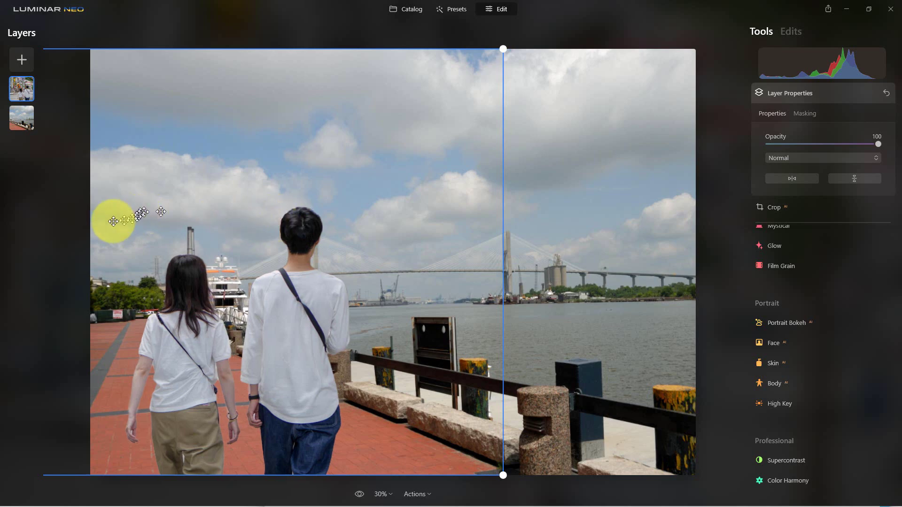
left_click(17, 123)
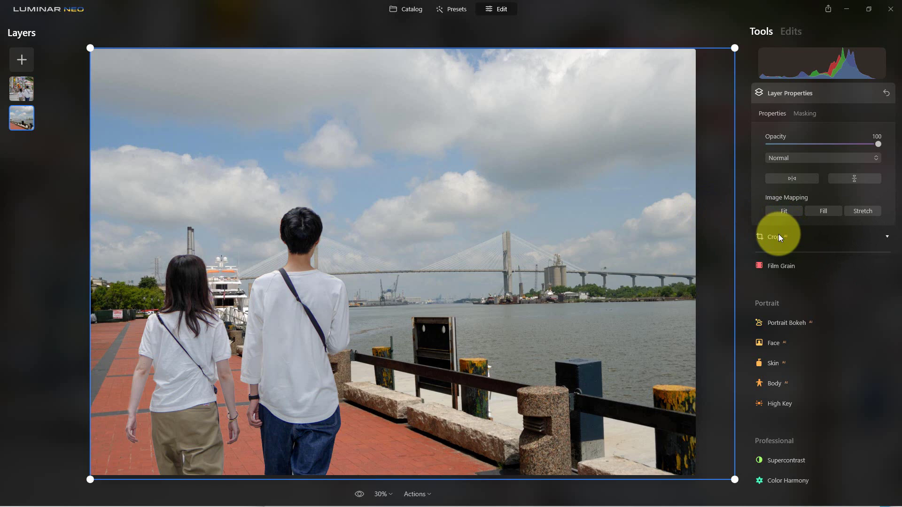
Step: Select the couple layer and show its mask as an overlay from the Masking tab
left_click(813, 112)
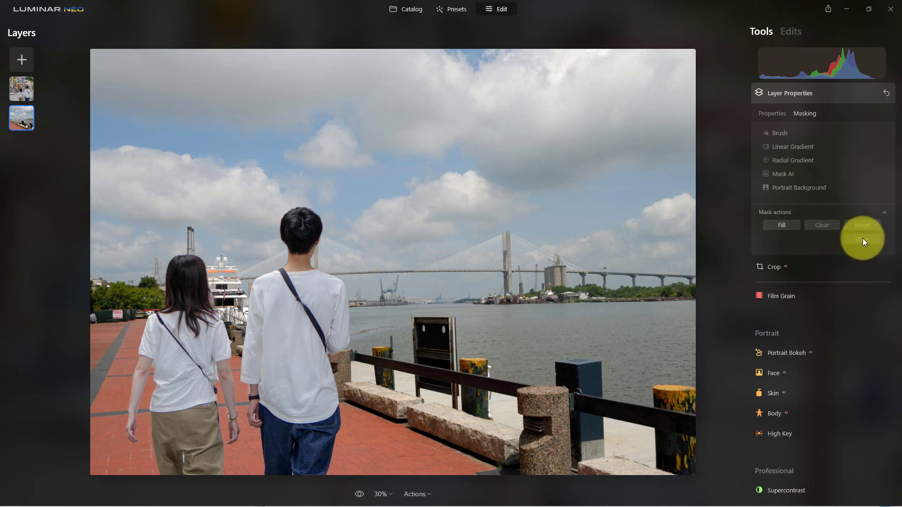
left_click(27, 92)
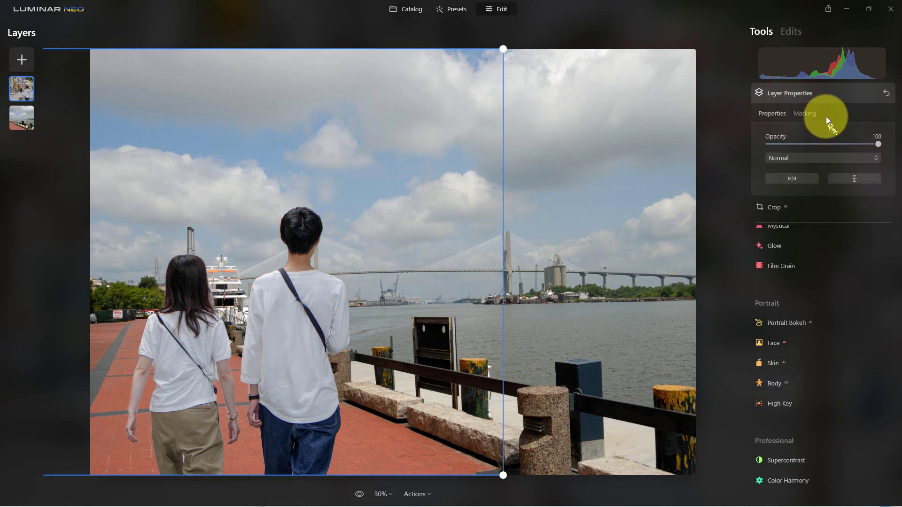
left_click(813, 113)
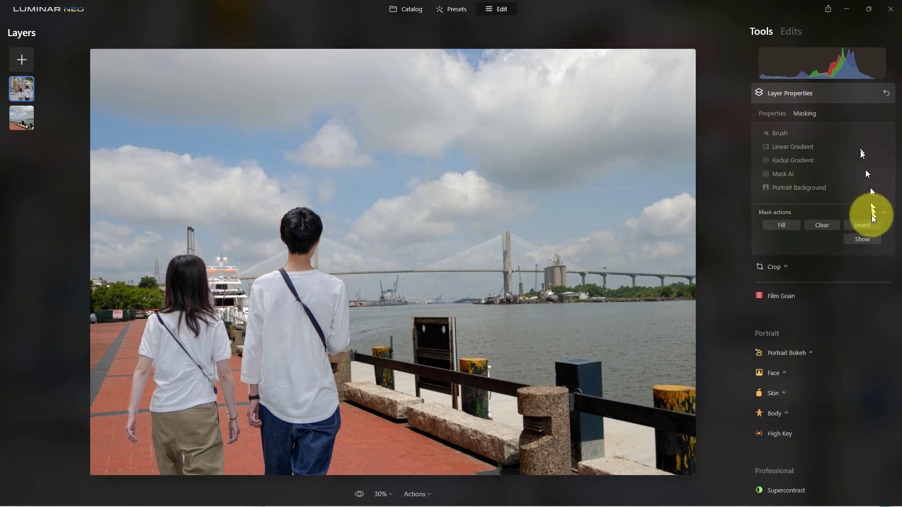
left_click(869, 238)
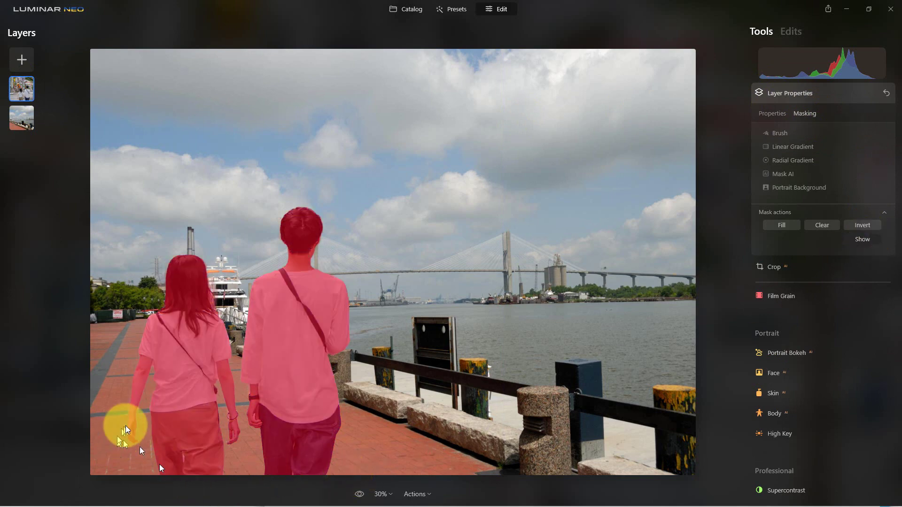